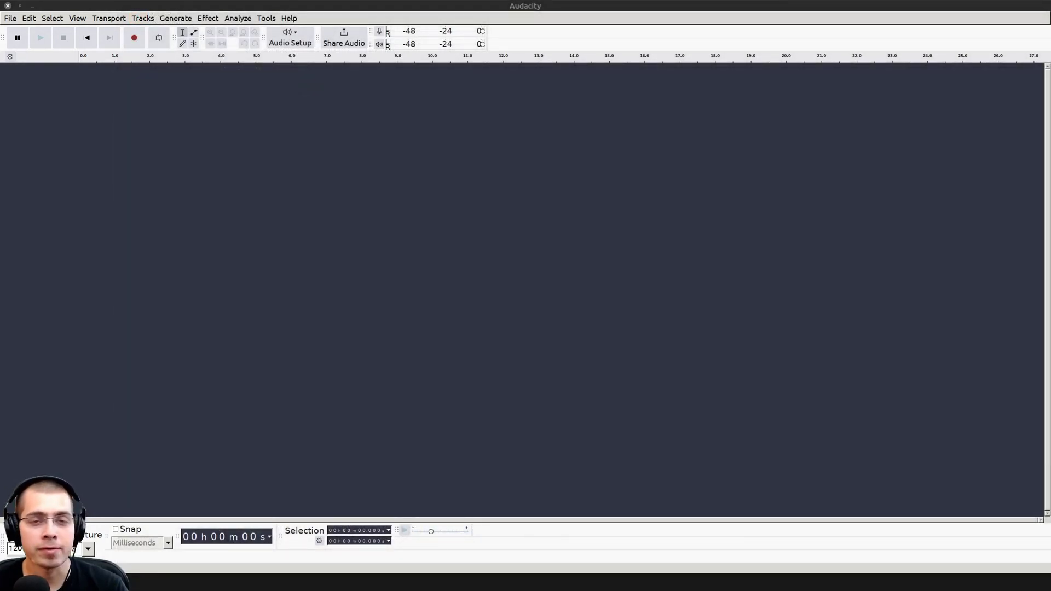
Drop Sculpt Video.mkv onto Audacity to import its audio as the stereo track Sculpt Video.
{"action": "mouse_move", "coordinate": [0, 324]}
{"action": "left_mouse_down"}
{"action": "mouse_move", "coordinate": [26, 324]}
{"action": "mouse_move", "coordinate": [345, 192]}
{"action": "mouse_move", "coordinate": [331, 188]}
{"action": "mouse_move", "coordinate": [300, 207]}
{"action": "mouse_move", "coordinate": [333, 215]}
{"action": "left_mouse_up"}
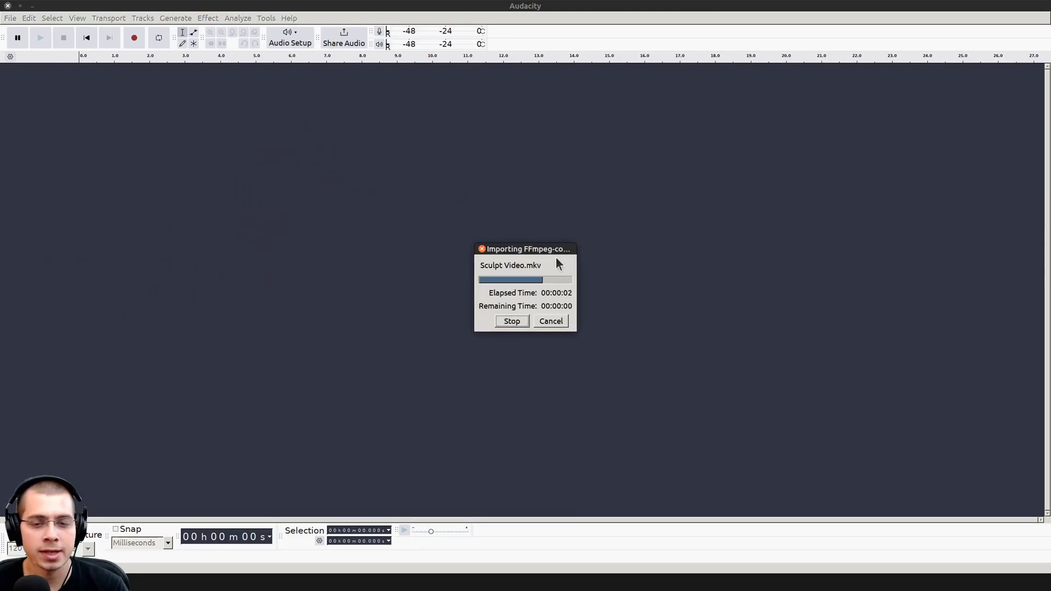
{"action": "left_click_drag", "start_coordinate": [538, 247], "coordinate": [474, 211]}
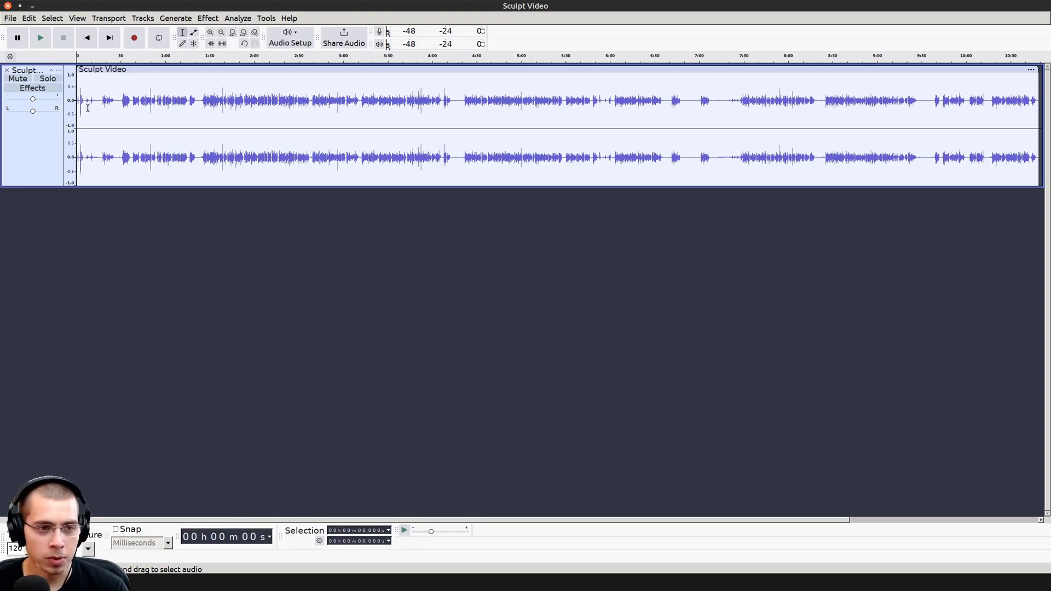
Zoom in on the first 20 seconds of the Sculpt Video track, starting at the beginning.
{"action": "scroll", "coordinate": [85, 106], "scroll_direction": "up", "scroll_amount": 4}
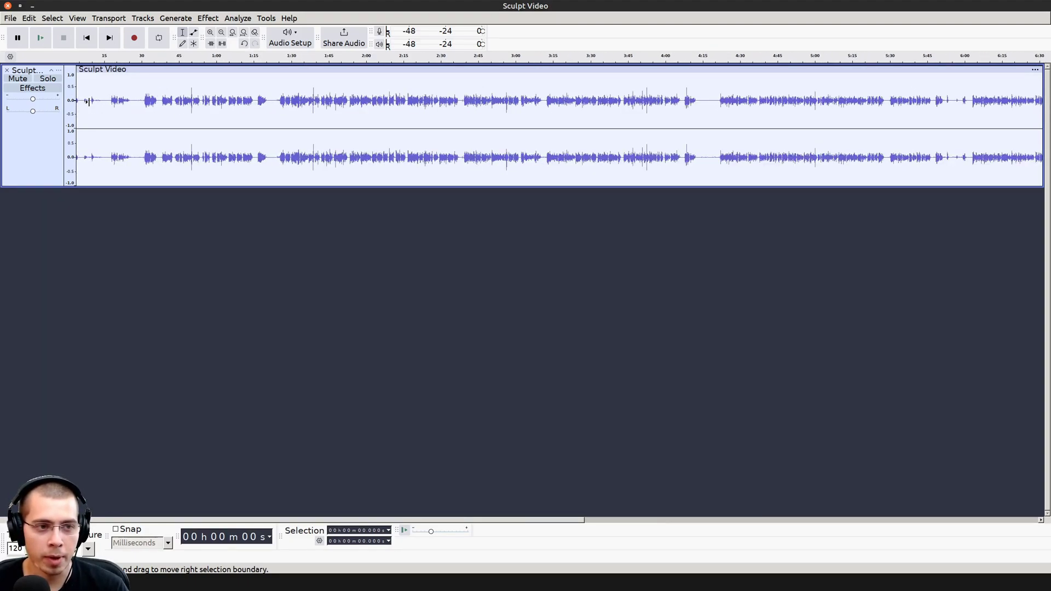
{"action": "scroll", "coordinate": [100, 108], "scroll_direction": "up", "scroll_amount": 2}
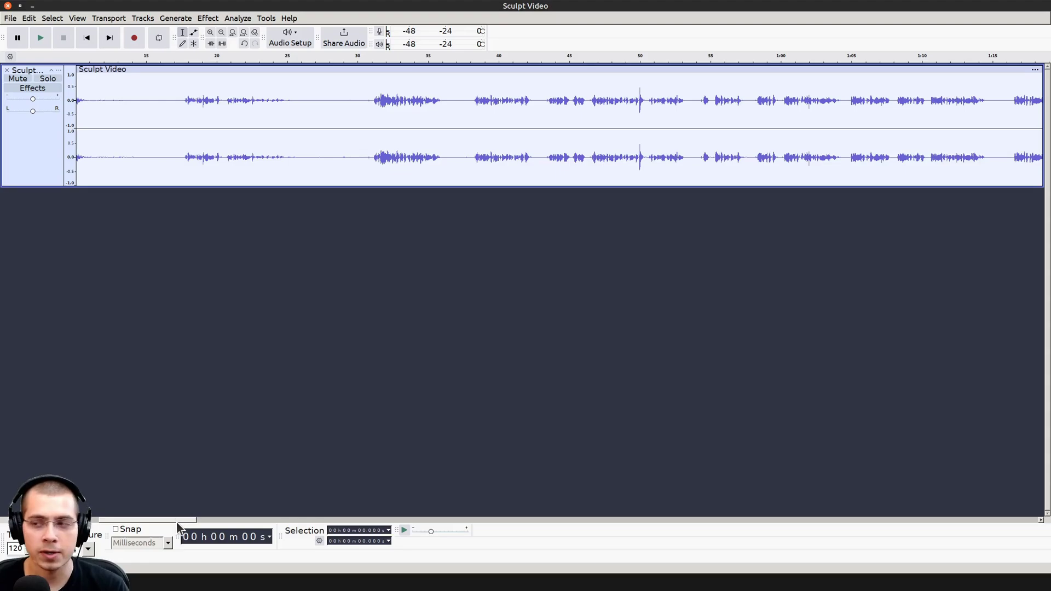
{"action": "left_click_drag", "start_coordinate": [179, 521], "coordinate": [122, 520]}
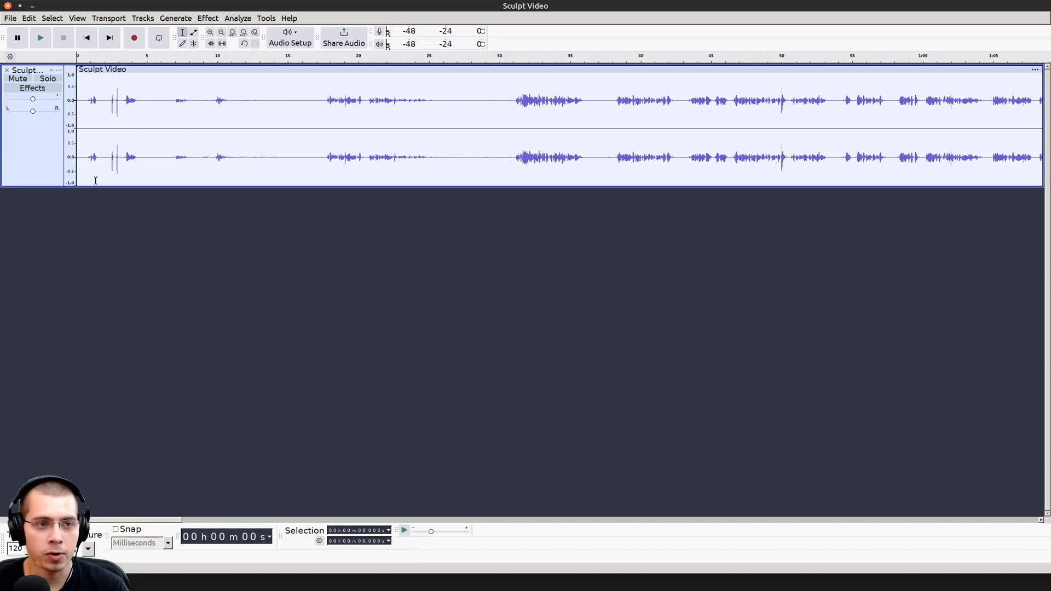
{"action": "left_click", "coordinate": [161, 121]}
{"action": "scroll", "coordinate": [302, 121], "scroll_direction": "up", "scroll_amount": 2}
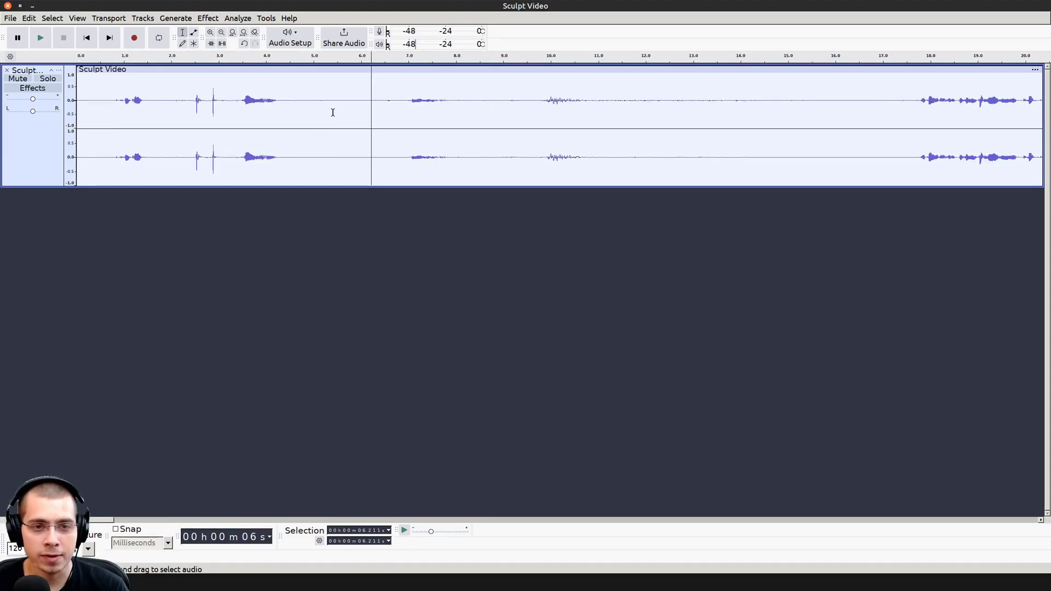
Select the background-only silent gap from about 5.4 to 5.8 s as the noise sample.
{"action": "left_click_drag", "start_coordinate": [333, 112], "coordinate": [364, 114]}
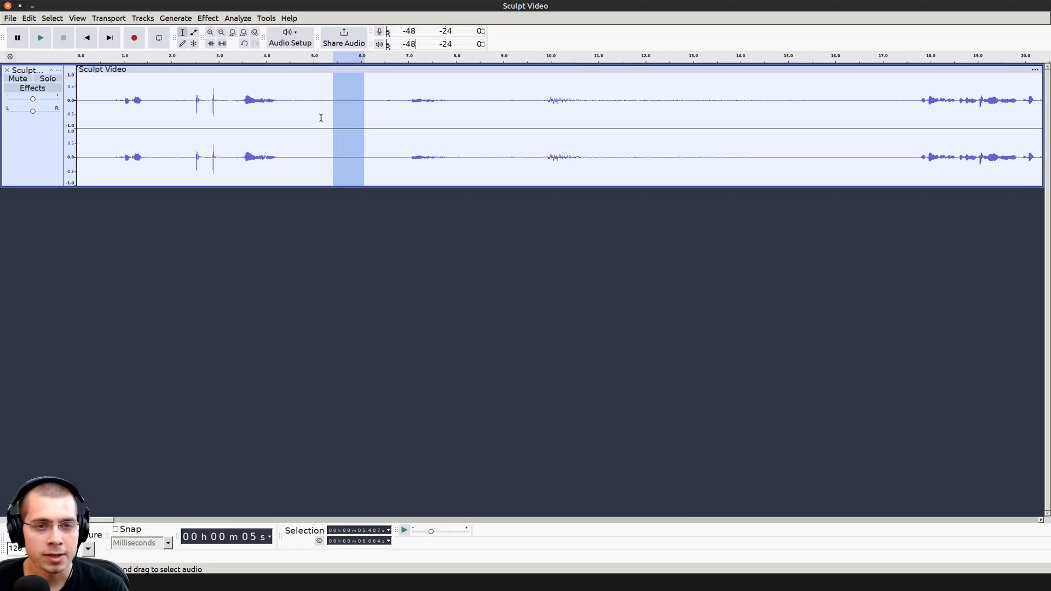
{"action": "left_click", "coordinate": [347, 113]}
{"action": "left_click_drag", "start_coordinate": [340, 109], "coordinate": [364, 164]}
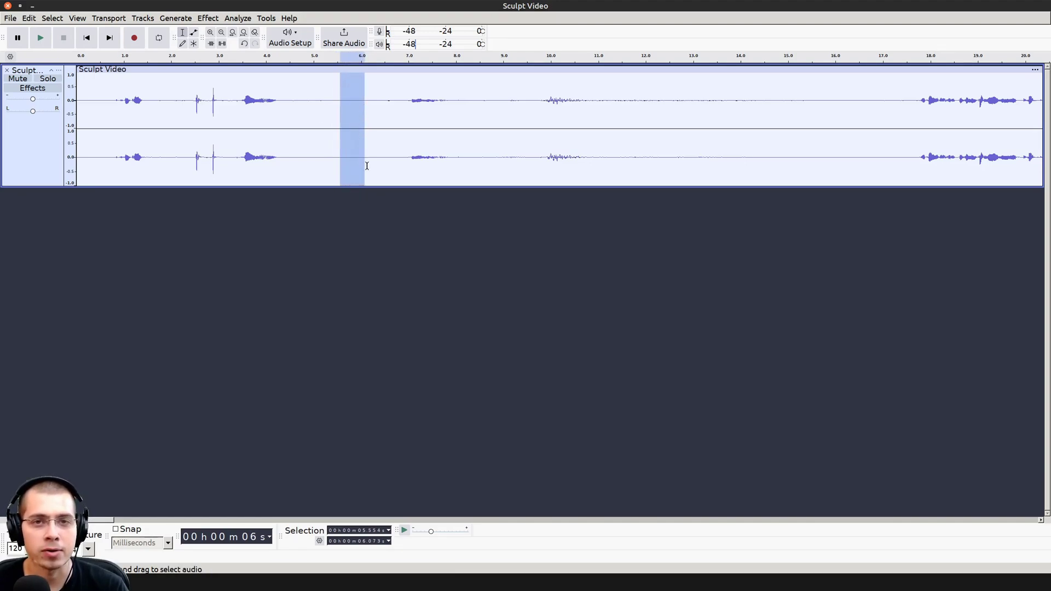
{"action": "left_click", "coordinate": [324, 104]}
{"action": "left_click_drag", "start_coordinate": [335, 109], "coordinate": [356, 112]}
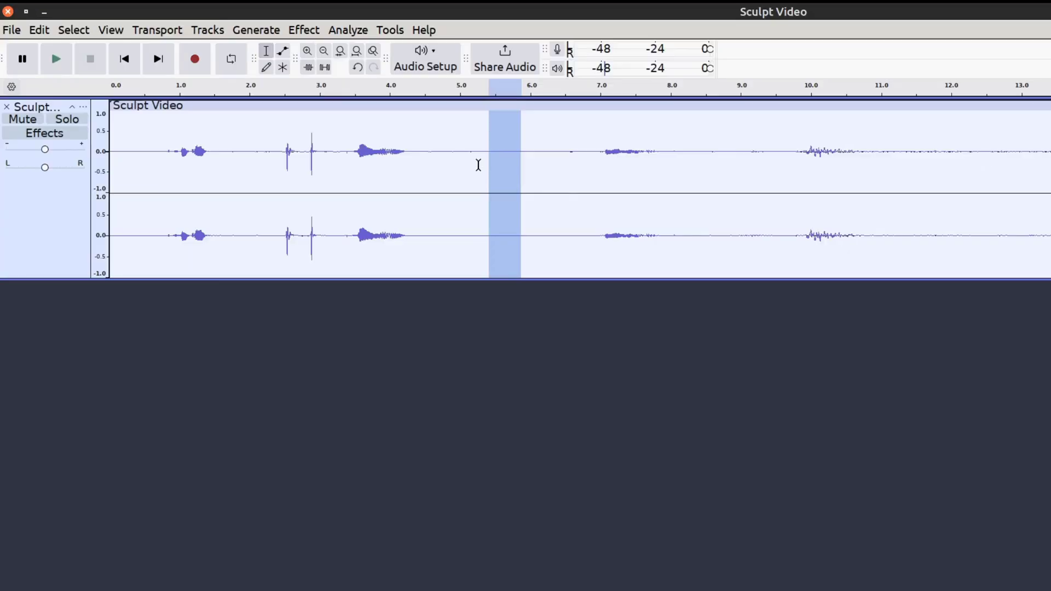
{"action": "left_click_drag", "start_coordinate": [330, 109], "coordinate": [351, 112]}
{"action": "left_click", "coordinate": [495, 174]}
{"action": "left_click_drag", "start_coordinate": [491, 171], "coordinate": [518, 171]}
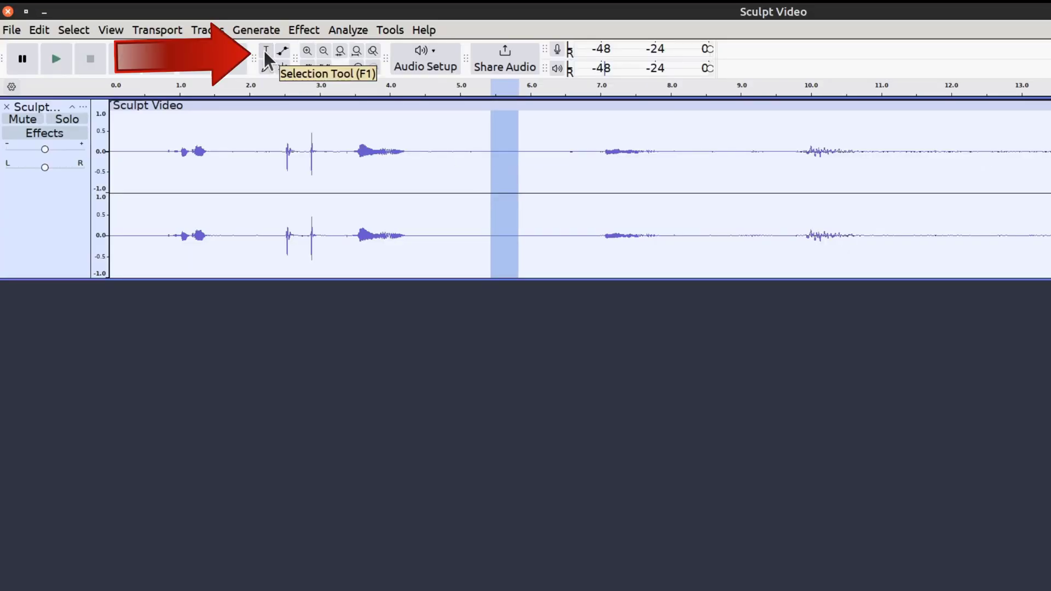
{"action": "left_click_drag", "start_coordinate": [495, 154], "coordinate": [519, 154]}
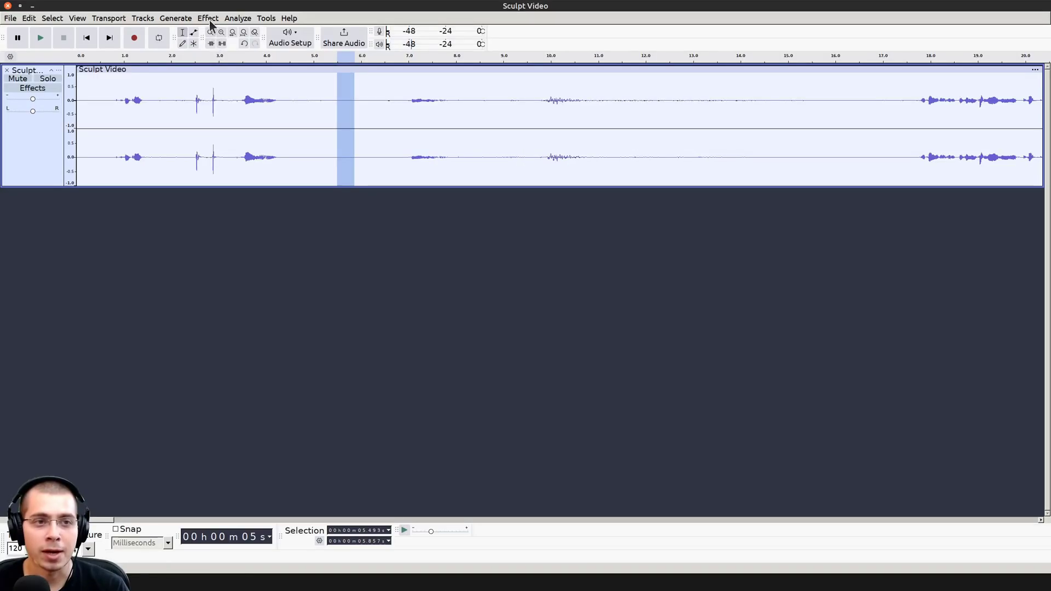
Open the Noise Reduction effect under Noise Removal and Repair.
{"action": "left_click", "coordinate": [208, 20]}
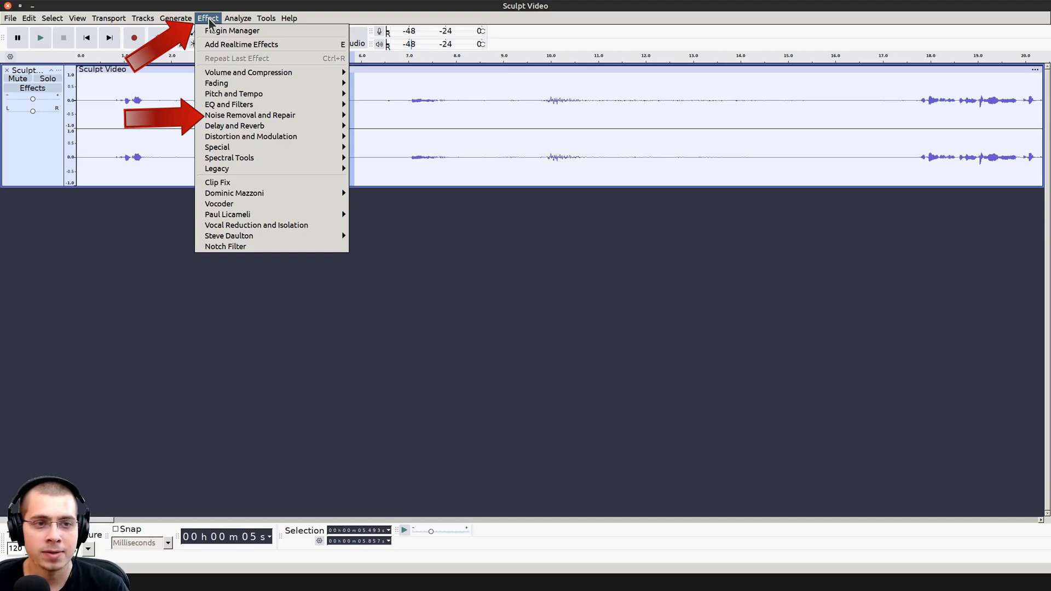
{"action": "mouse_move", "coordinate": [233, 117]}
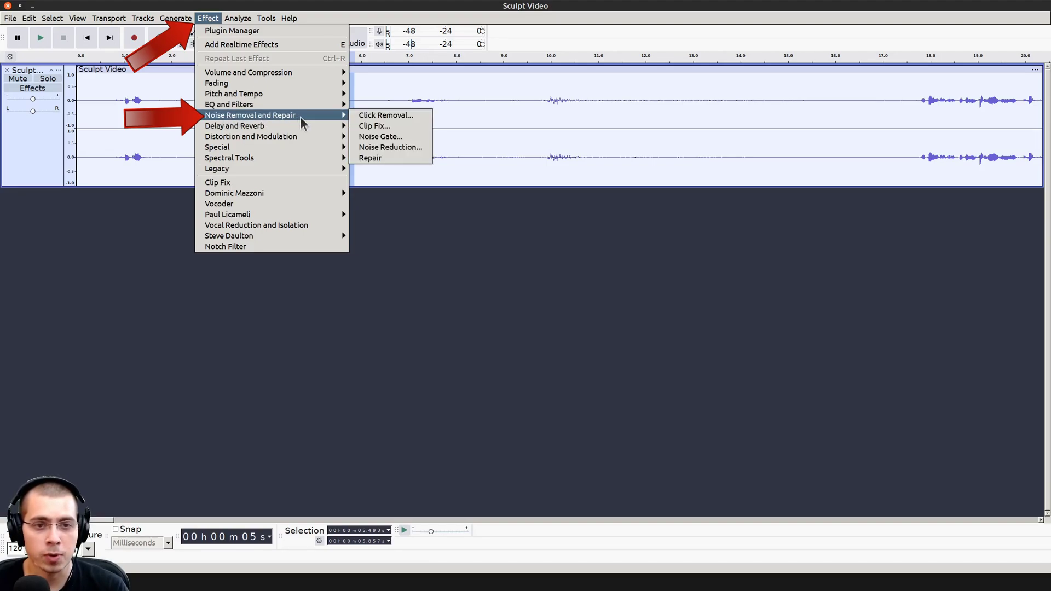
{"action": "left_click", "coordinate": [374, 147]}
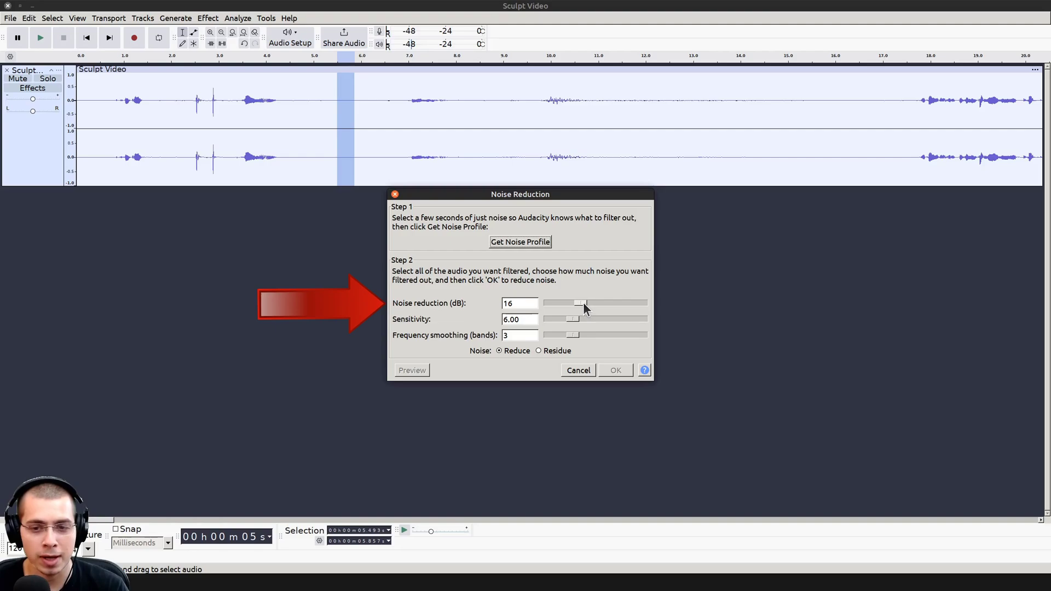
Keep noise reduction at 16 dB and get the noise profile from the selected gap.
{"action": "mouse_move", "coordinate": [583, 301]}
{"action": "left_mouse_down"}
{"action": "mouse_move", "coordinate": [602, 301]}
{"action": "mouse_move", "coordinate": [567, 301]}
{"action": "mouse_move", "coordinate": [579, 300]}
{"action": "left_mouse_up"}
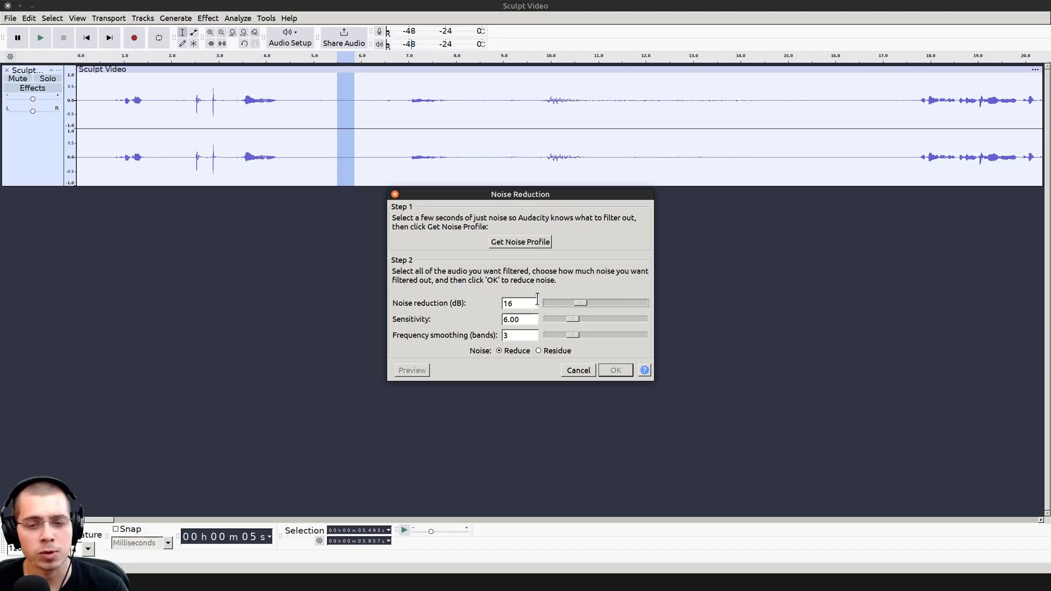
{"action": "left_click_drag", "start_coordinate": [523, 303], "coordinate": [492, 317]}
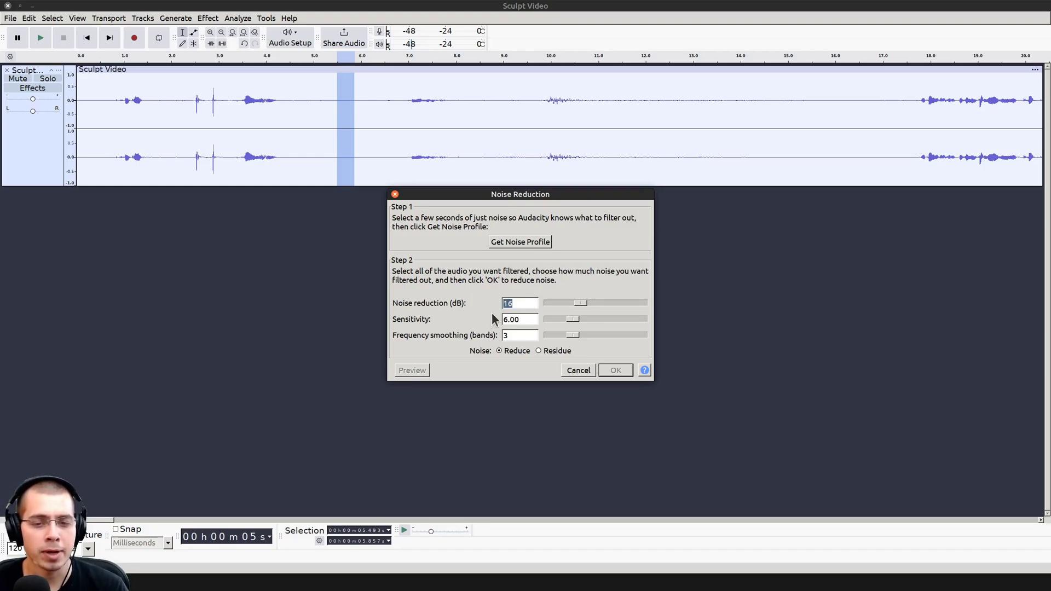
{"action": "left_click", "coordinate": [529, 300]}
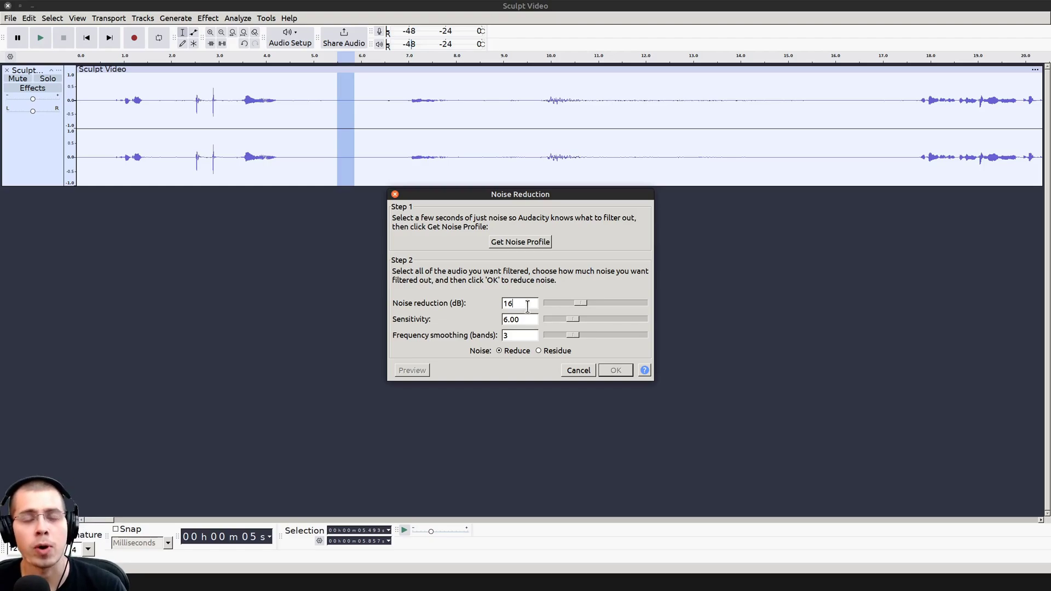
{"action": "left_click_drag", "start_coordinate": [527, 304], "coordinate": [489, 304]}
{"action": "left_click", "coordinate": [527, 304]}
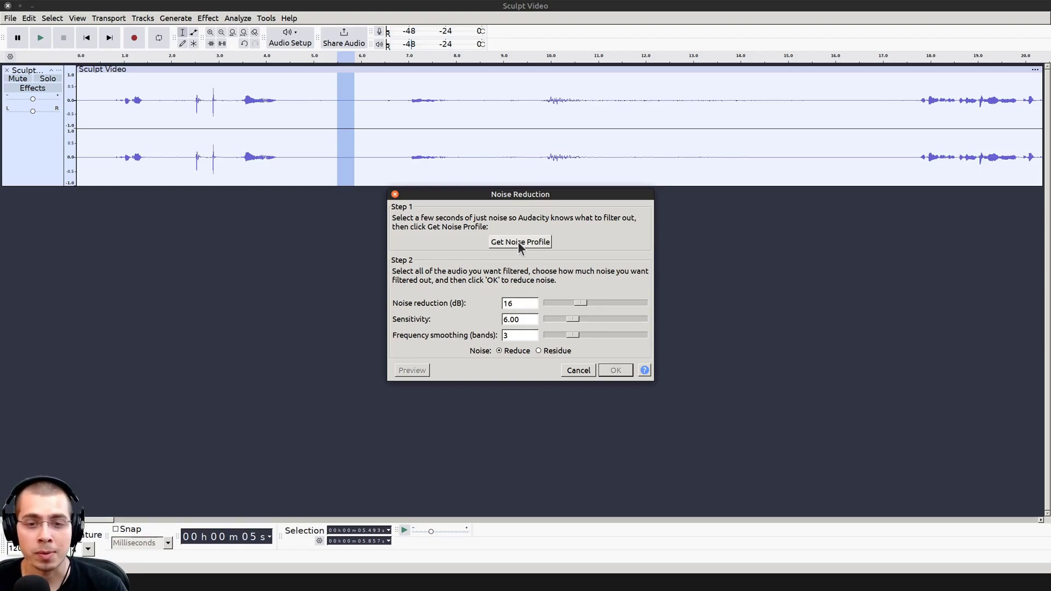
{"action": "left_click", "coordinate": [518, 241]}
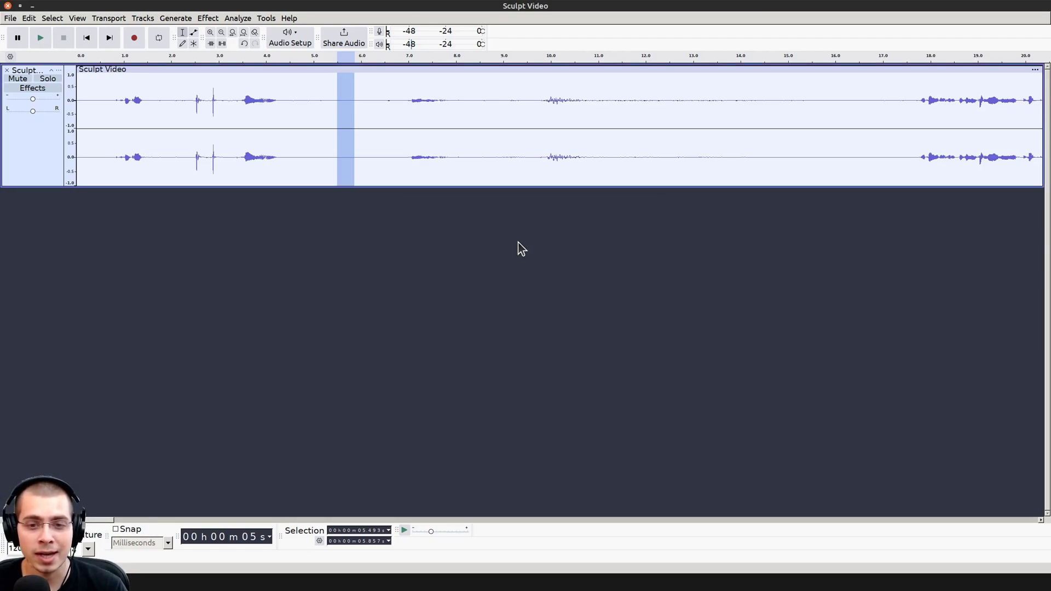
Select the entire track with Ctrl+A and apply Repeat Noise Reduction to it.
{"action": "left_click", "coordinate": [349, 106]}
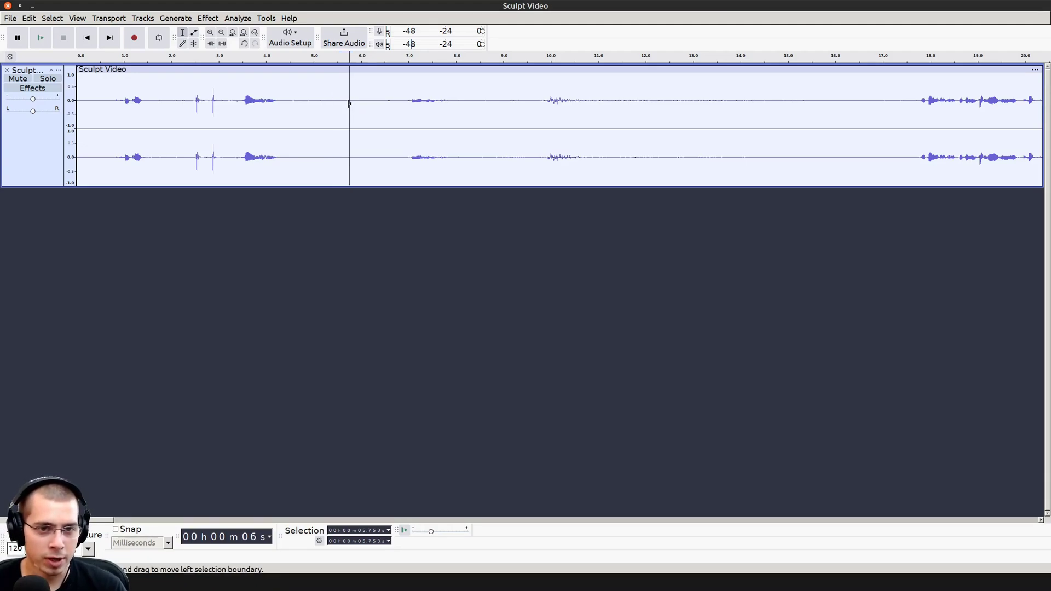
{"action": "key", "text": "ctrl+a"}
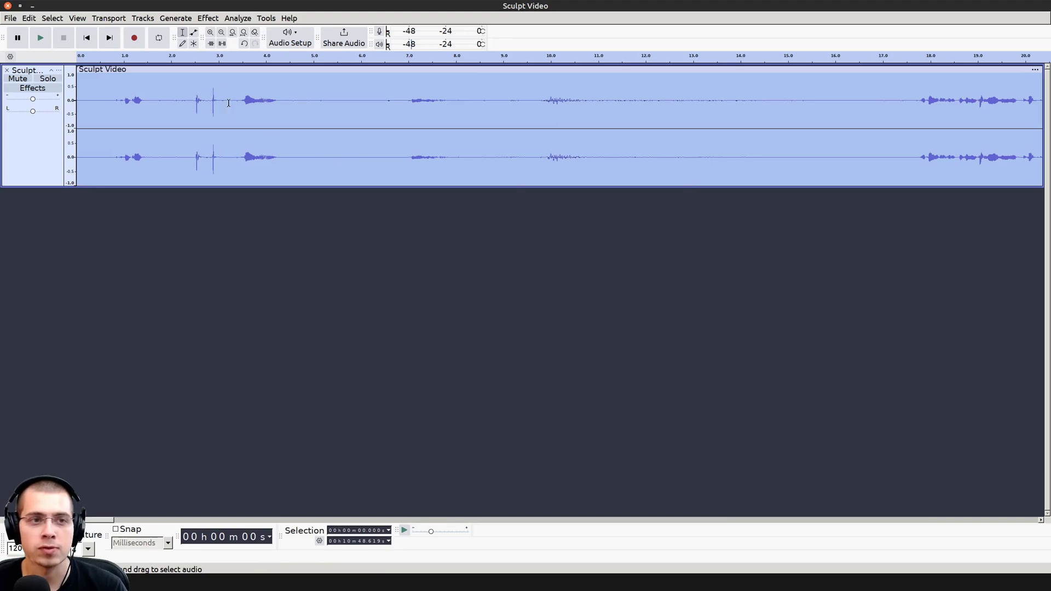
{"action": "left_click", "coordinate": [206, 18]}
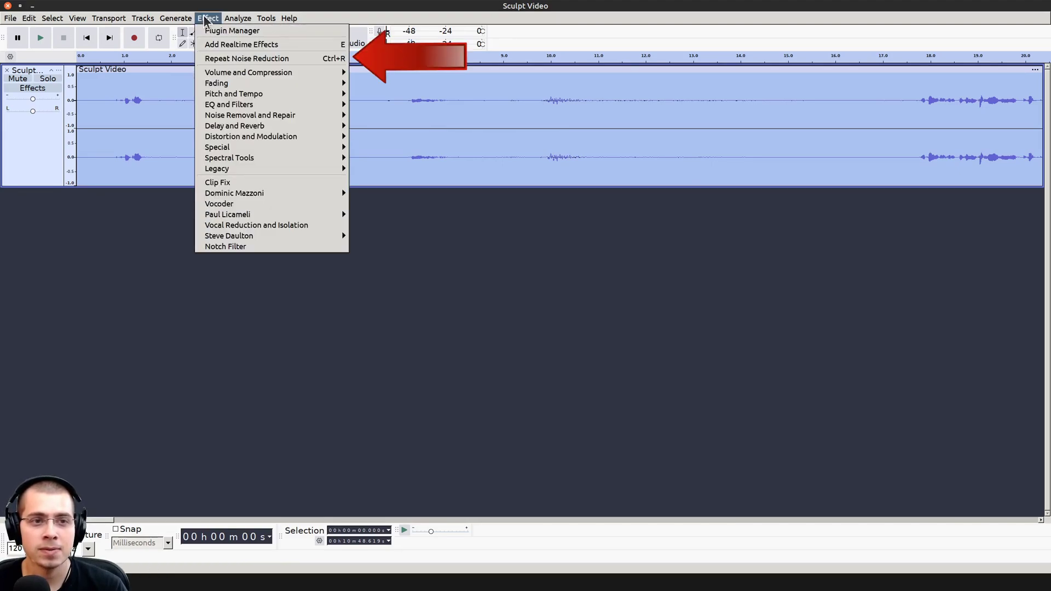
{"action": "left_click", "coordinate": [319, 62]}
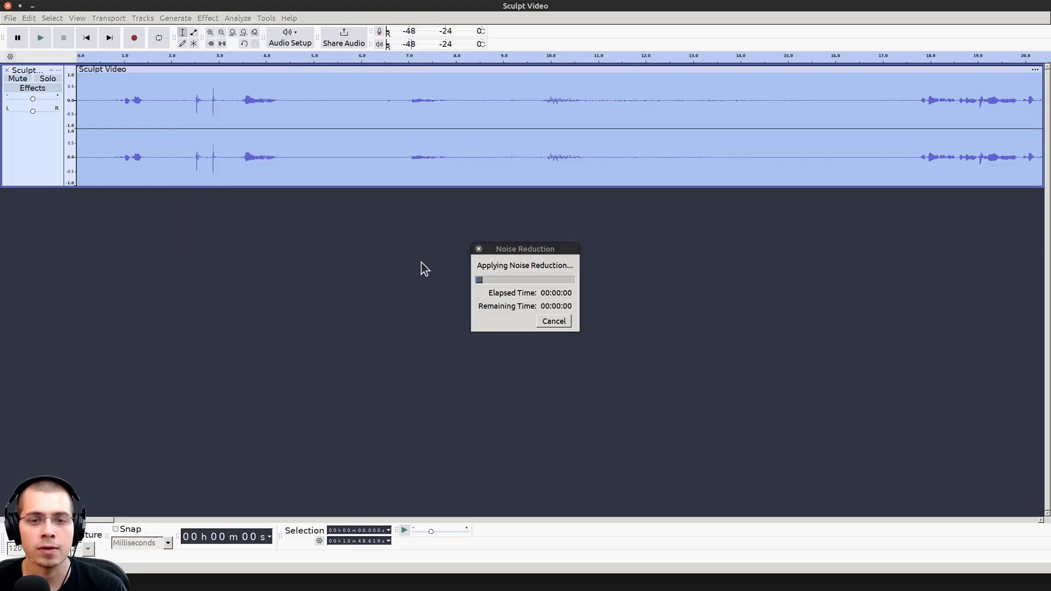
{"action": "left_click_drag", "start_coordinate": [545, 248], "coordinate": [520, 244]}
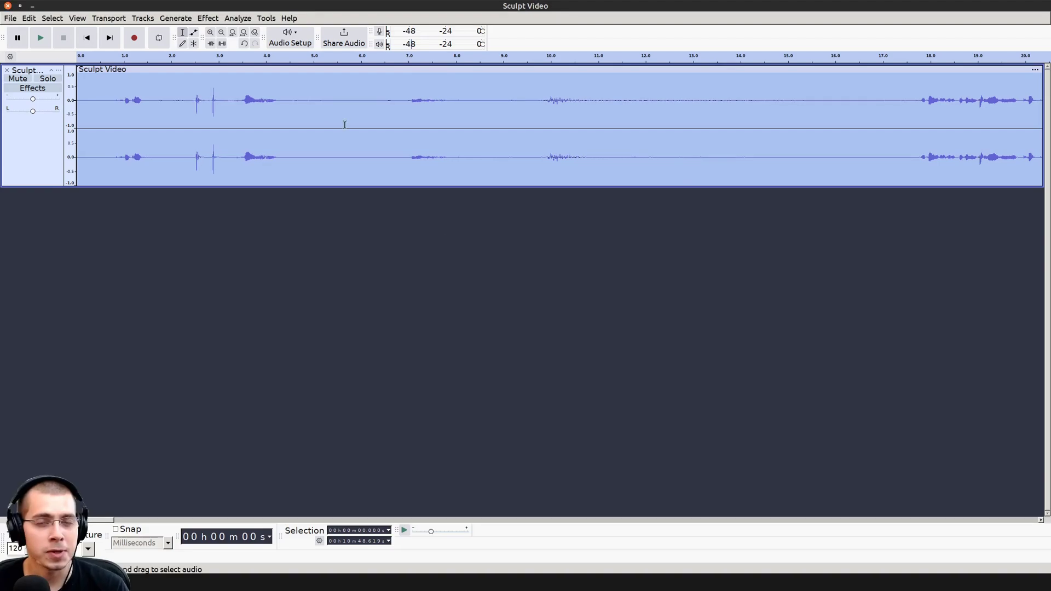
Play back the noise-reduced audio, then select the entire track again with Ctrl+A.
{"action": "left_click", "coordinate": [331, 56]}
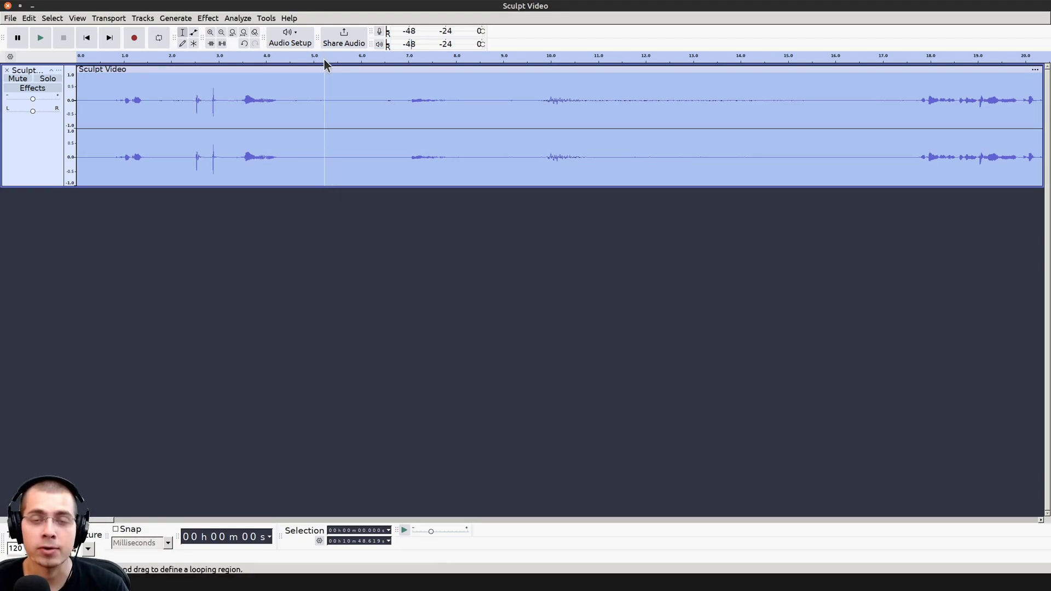
{"action": "scroll", "coordinate": [541, 62], "scroll_direction": "right", "scroll_amount": 5}
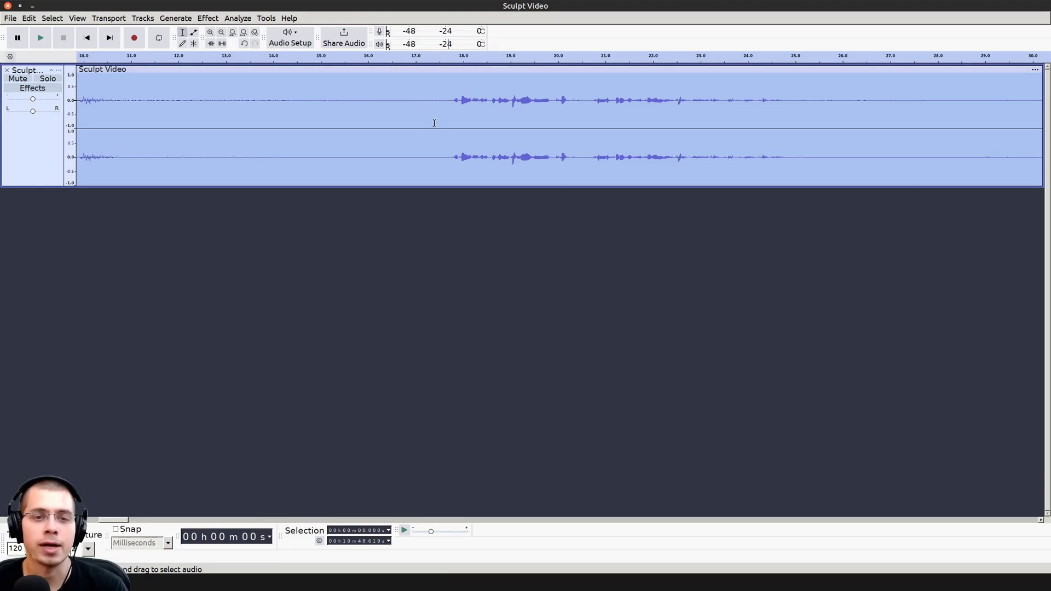
{"action": "left_click", "coordinate": [448, 107]}
{"action": "left_click", "coordinate": [418, 110]}
{"action": "left_click", "coordinate": [353, 110]}
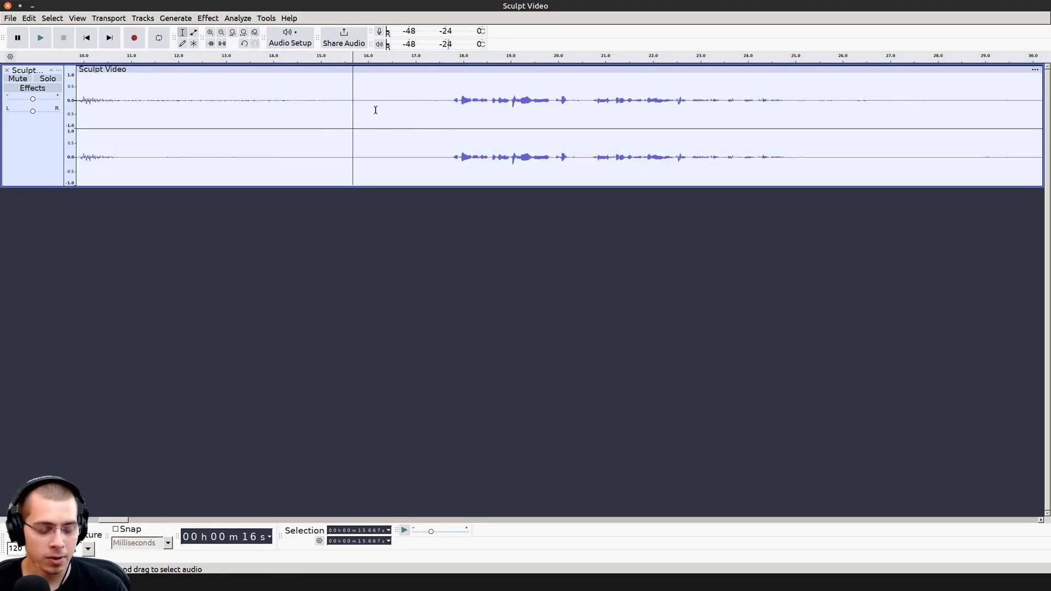
{"action": "key", "text": "ctrl+a"}
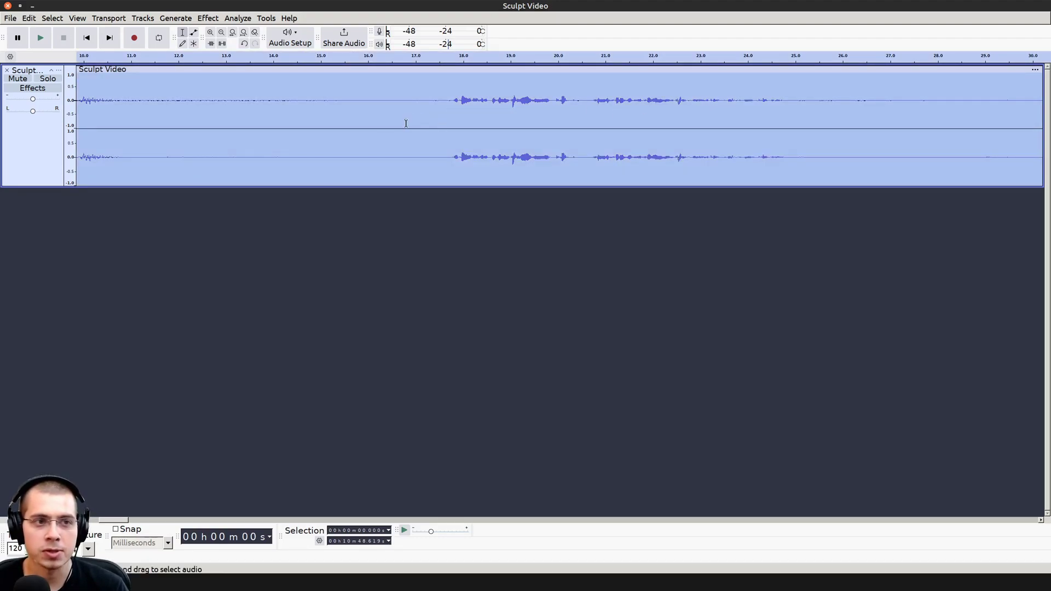
Normalize the whole track to a -1.0 dB peak and play it back to check.
{"action": "left_click", "coordinate": [208, 18]}
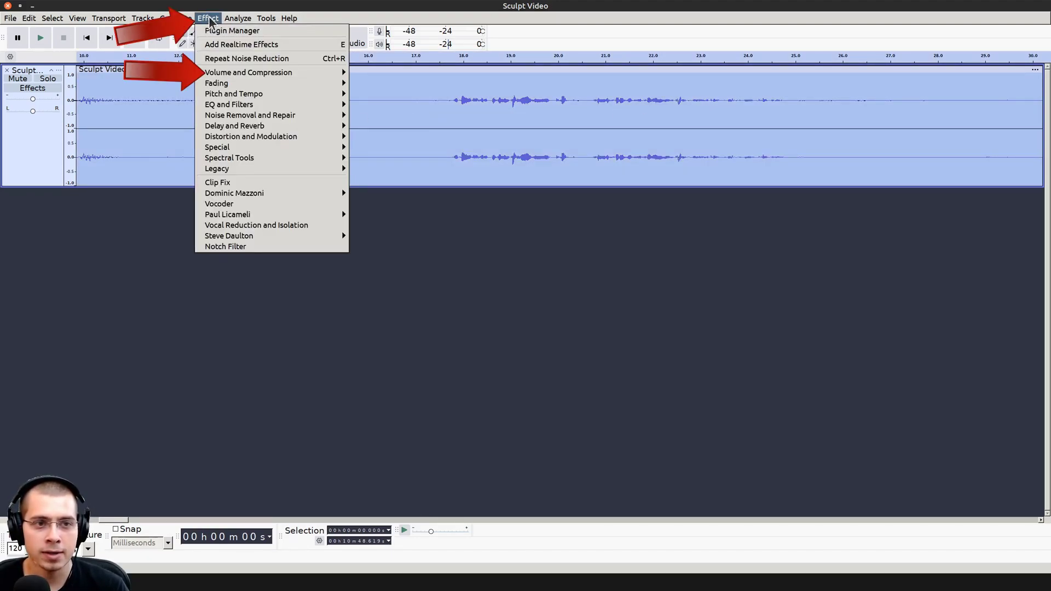
{"action": "mouse_move", "coordinate": [214, 77]}
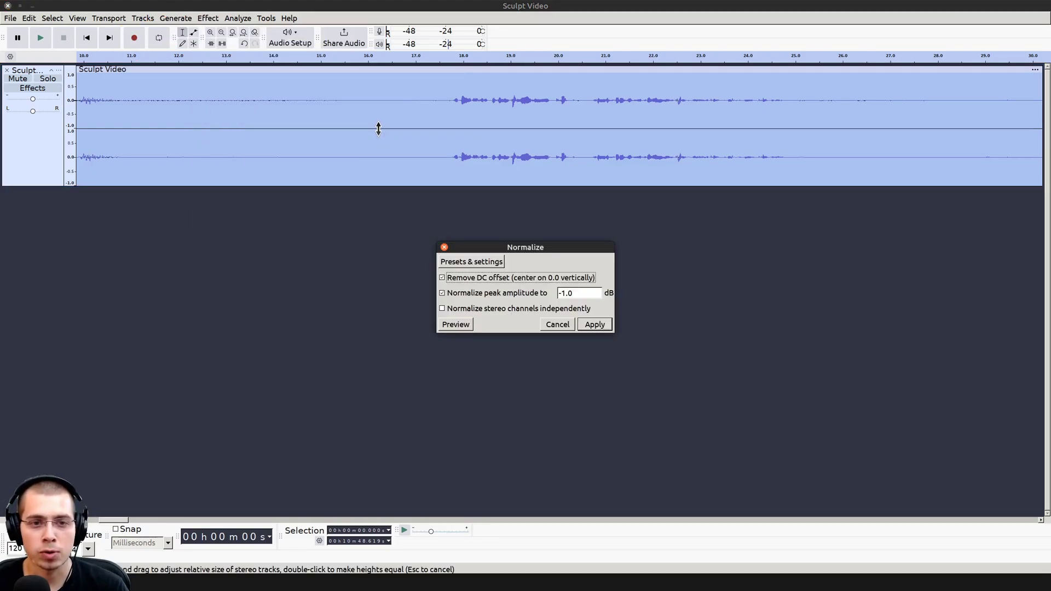
{"action": "left_click", "coordinate": [376, 127]}
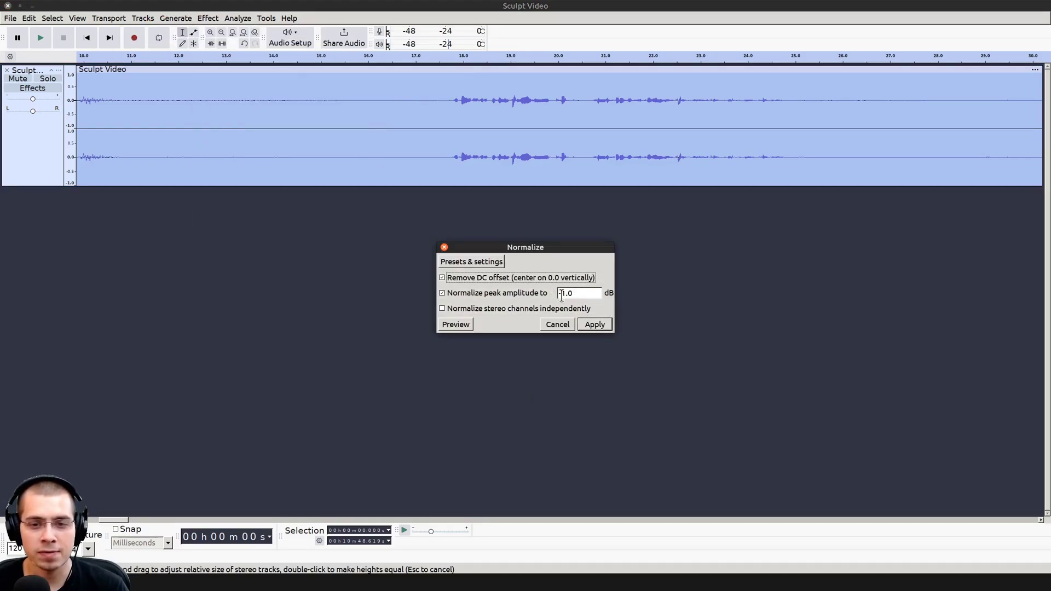
{"action": "left_click", "coordinate": [593, 325]}
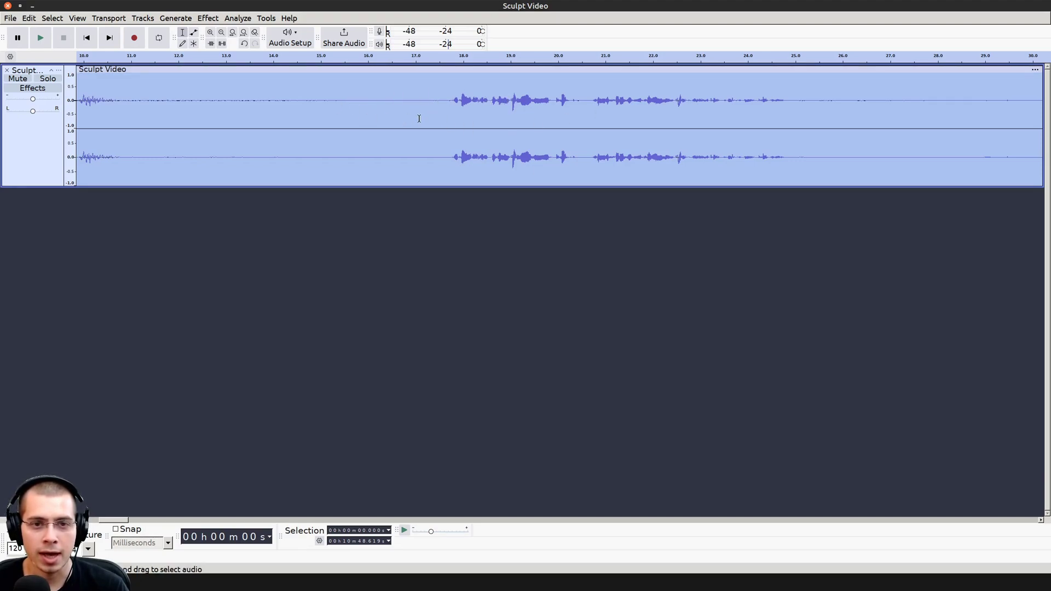
{"action": "left_click", "coordinate": [441, 59]}
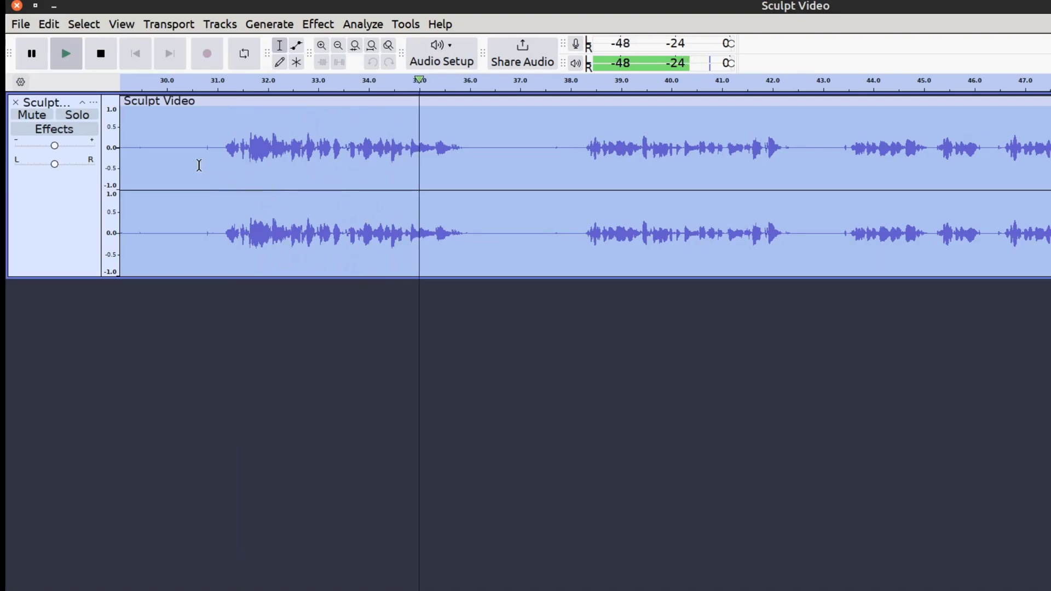
Stop playback and set up Export Audio to this computer with FLAC as the format.
{"action": "left_click", "coordinate": [110, 61]}
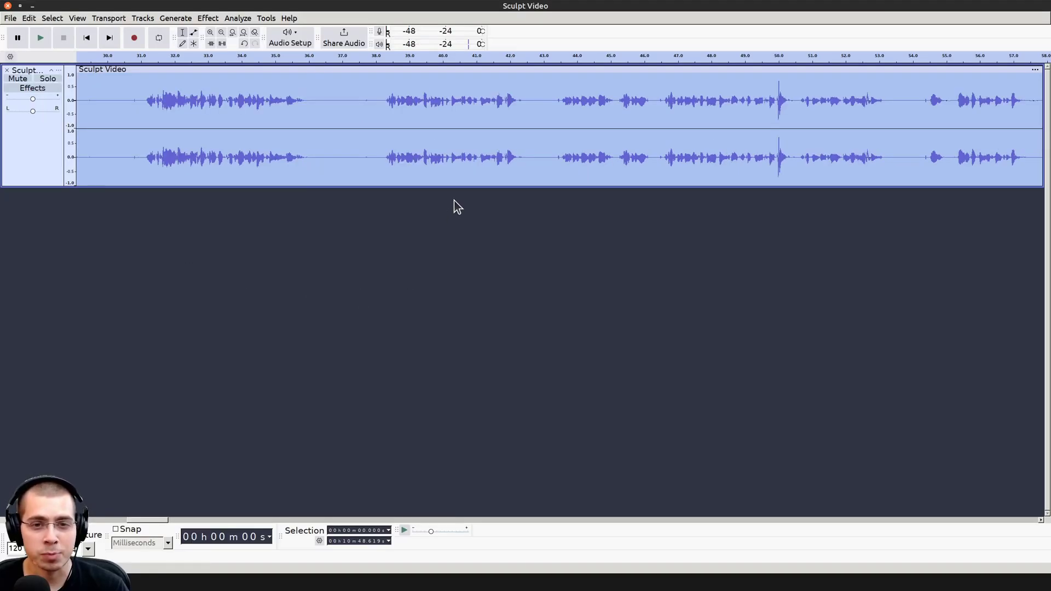
{"action": "left_click", "coordinate": [12, 19]}
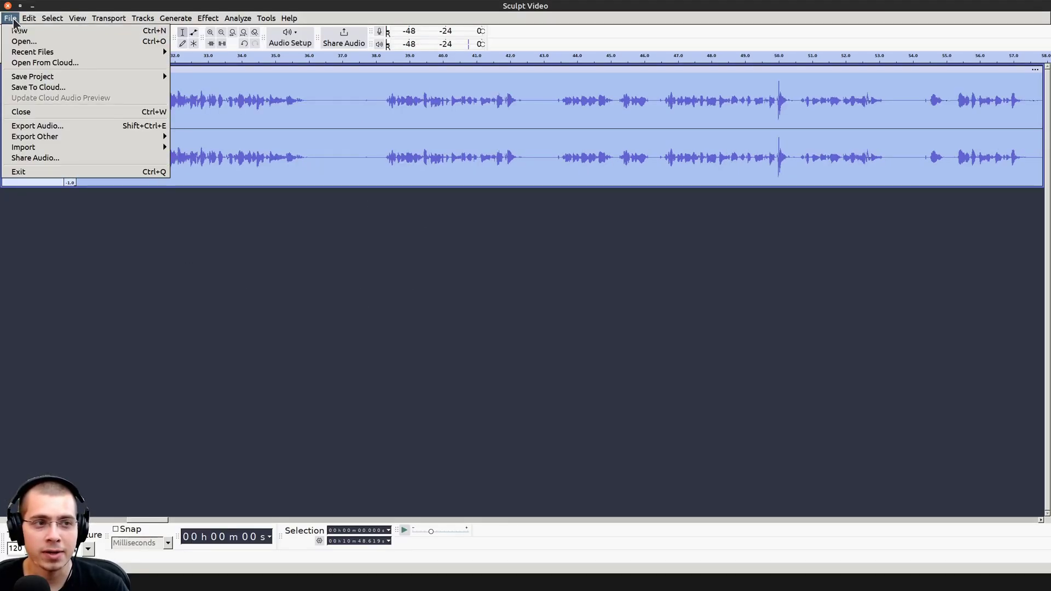
{"action": "left_click", "coordinate": [64, 127]}
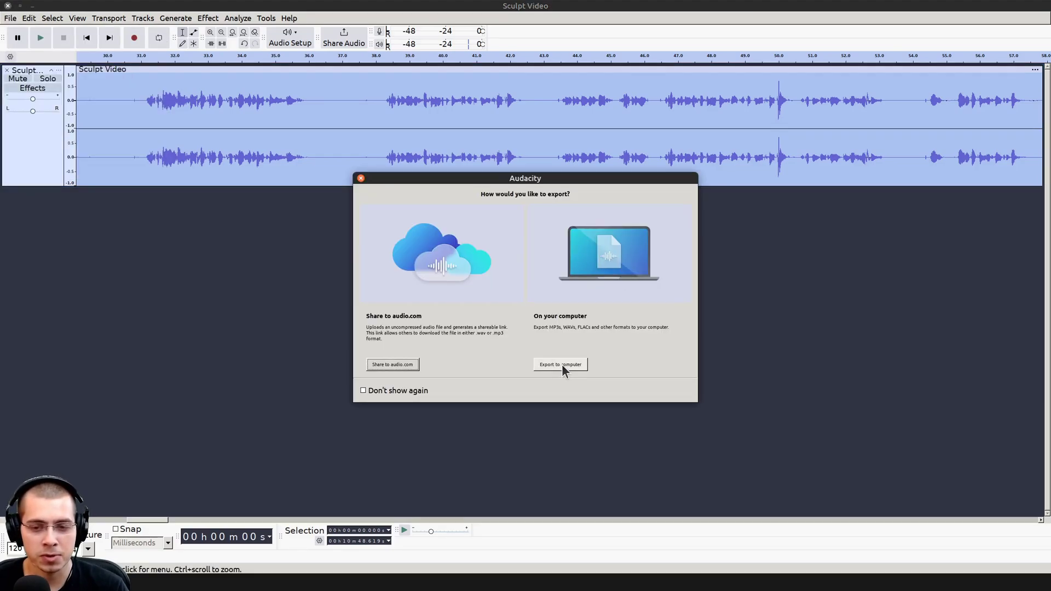
{"action": "left_click", "coordinate": [562, 366]}
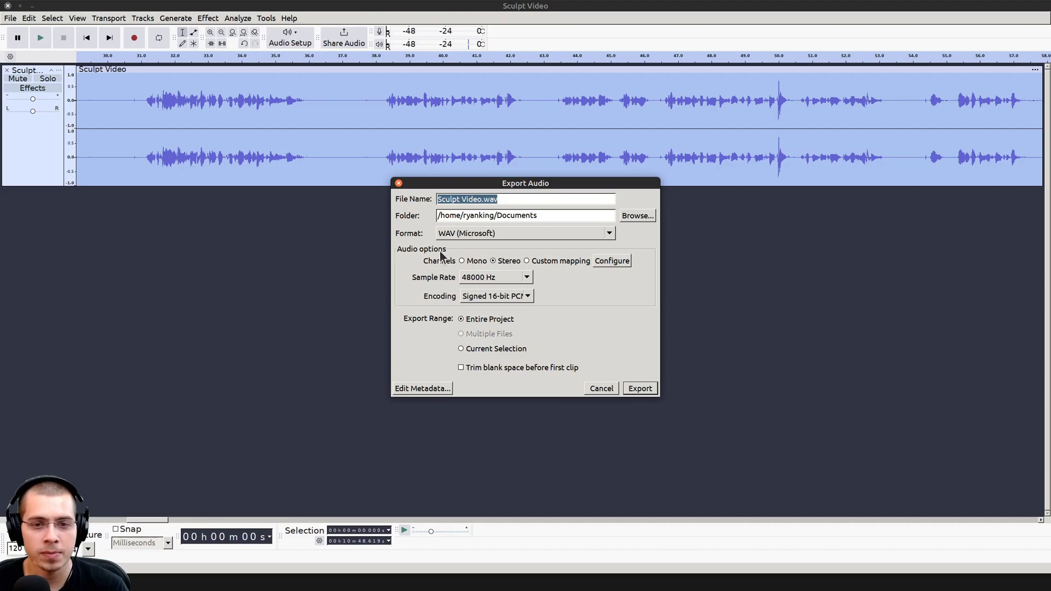
{"action": "left_click", "coordinate": [455, 233]}
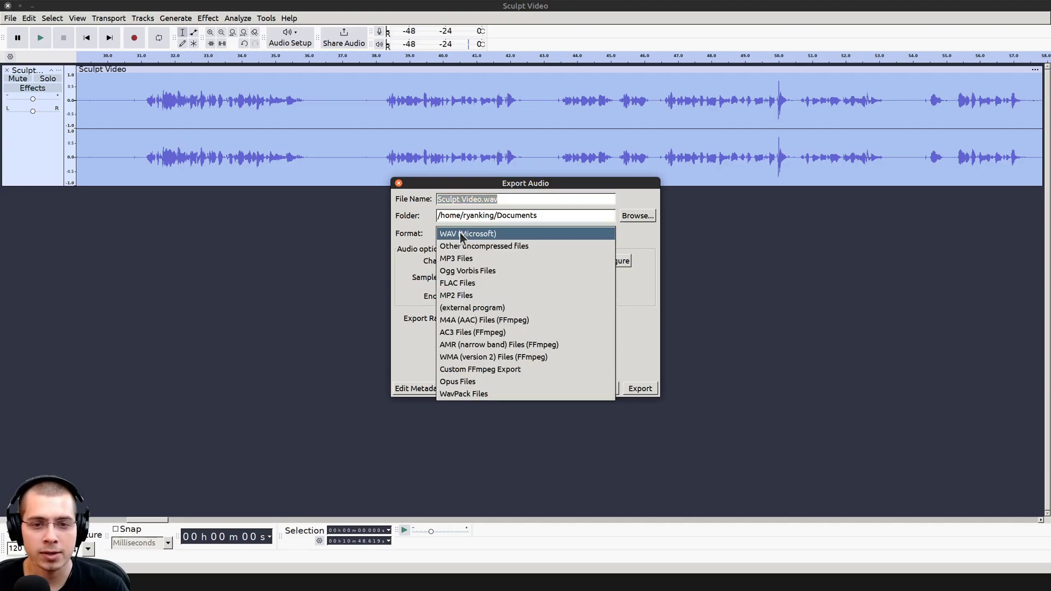
{"action": "left_click", "coordinate": [456, 283]}
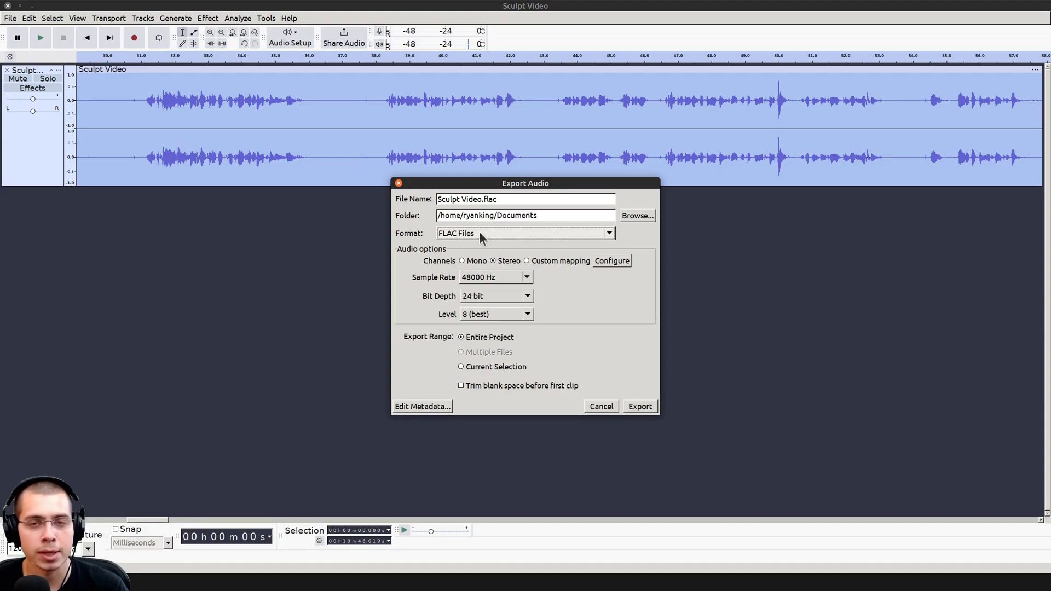
Keep FLAC Files, choose the Desktop folder, and export Sculpt Video.flac.
{"action": "left_click_drag", "start_coordinate": [483, 183], "coordinate": [466, 190]}
{"action": "left_click", "coordinate": [465, 240]}
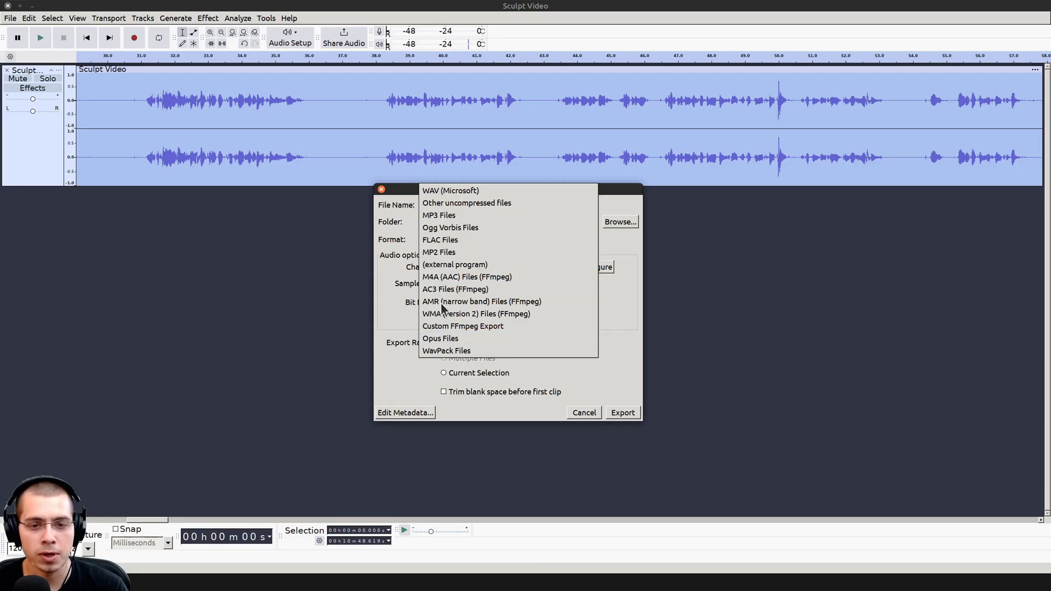
{"action": "left_click", "coordinate": [451, 241]}
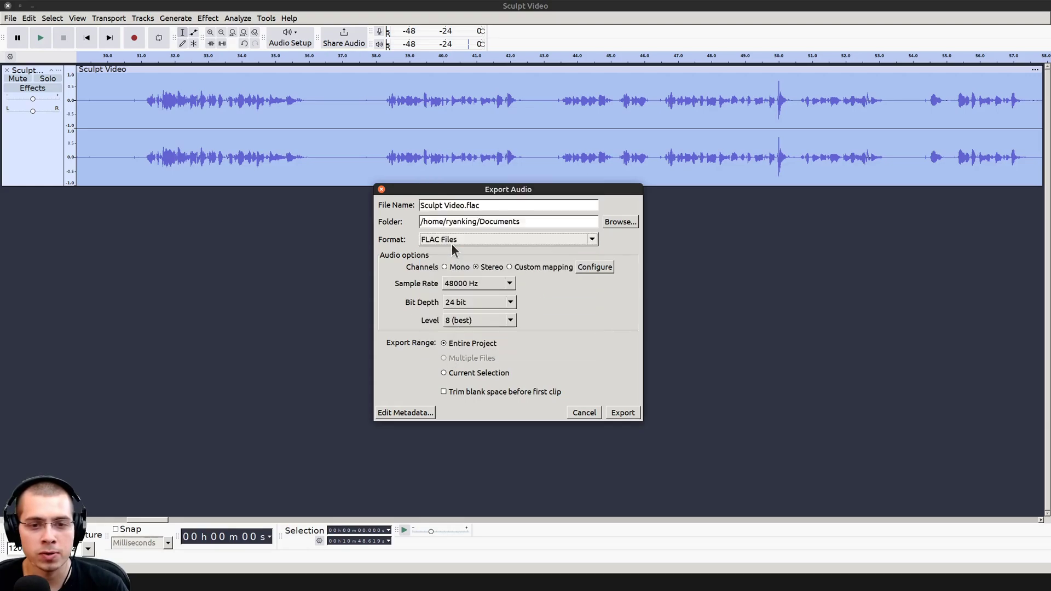
{"action": "left_click", "coordinate": [620, 222]}
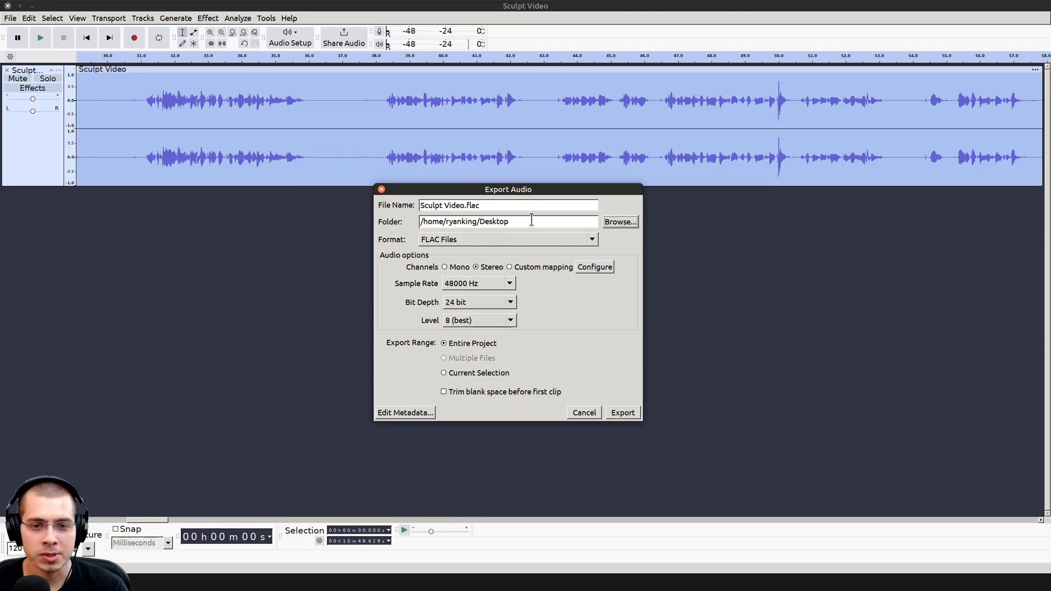
{"action": "left_click", "coordinate": [626, 412]}
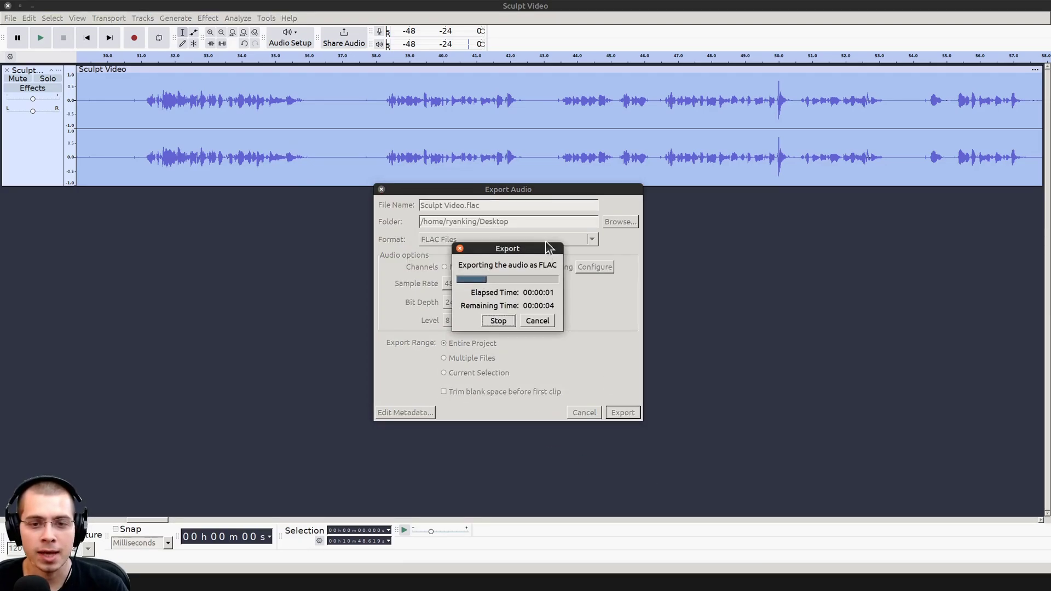
{"action": "left_click_drag", "start_coordinate": [521, 246], "coordinate": [524, 258]}
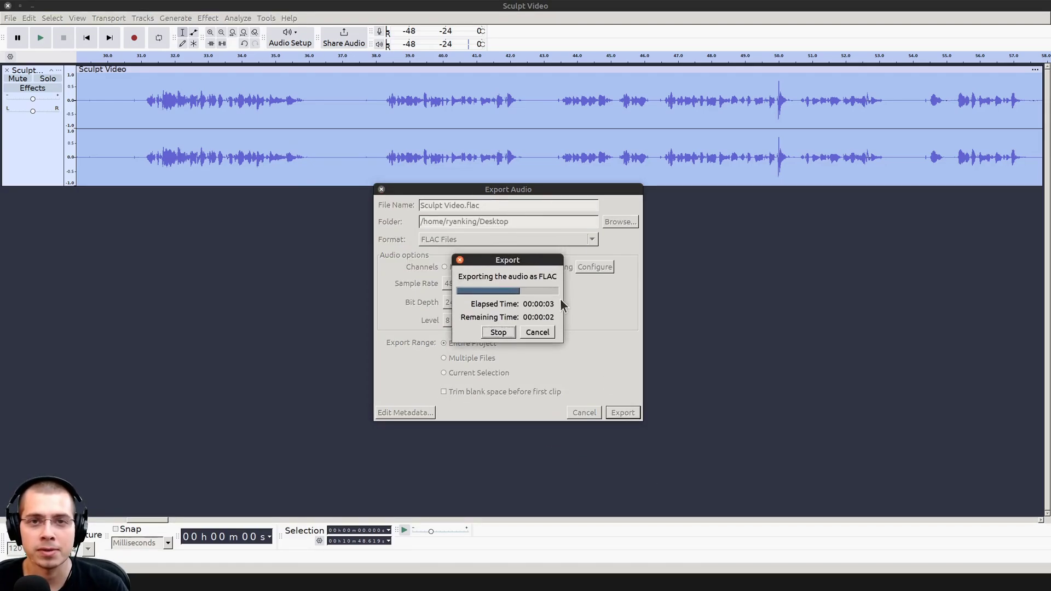